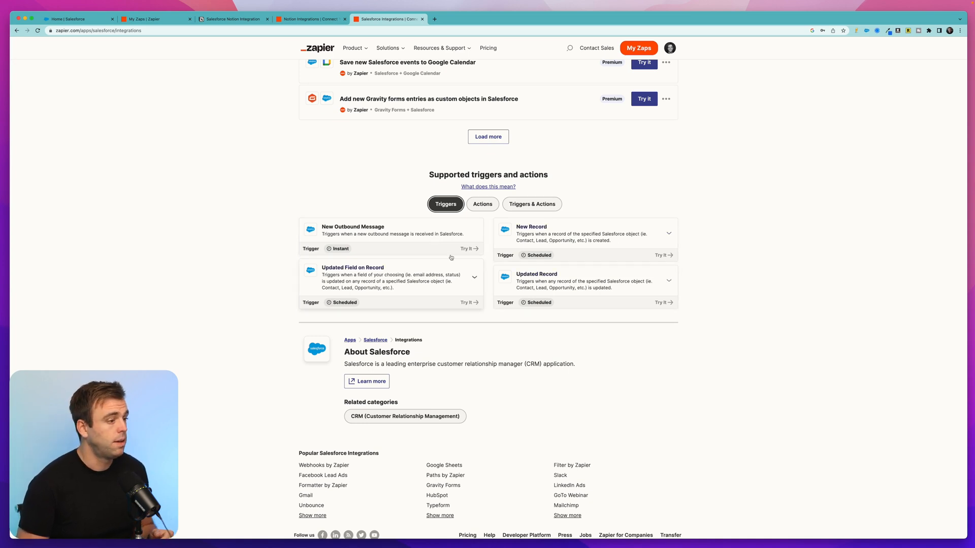
Review the actions and triggers supported for Salesforce, and switch to the Notion integrations page
{"action": "left_click", "coordinate": [482, 203]}
{"action": "scroll", "coordinate": [602, 394], "scroll_direction": "down", "scroll_amount": 3}
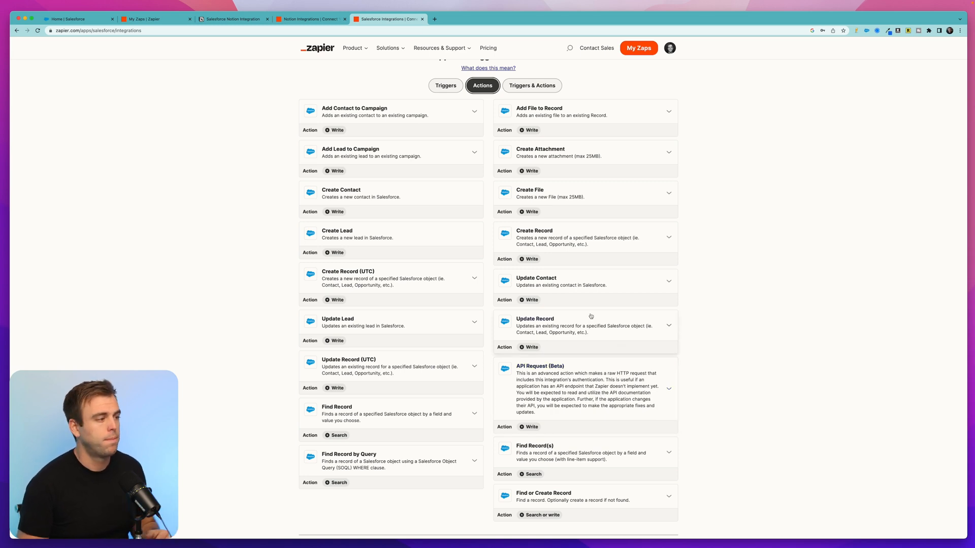
{"action": "scroll", "coordinate": [591, 315], "scroll_direction": "up", "scroll_amount": 3}
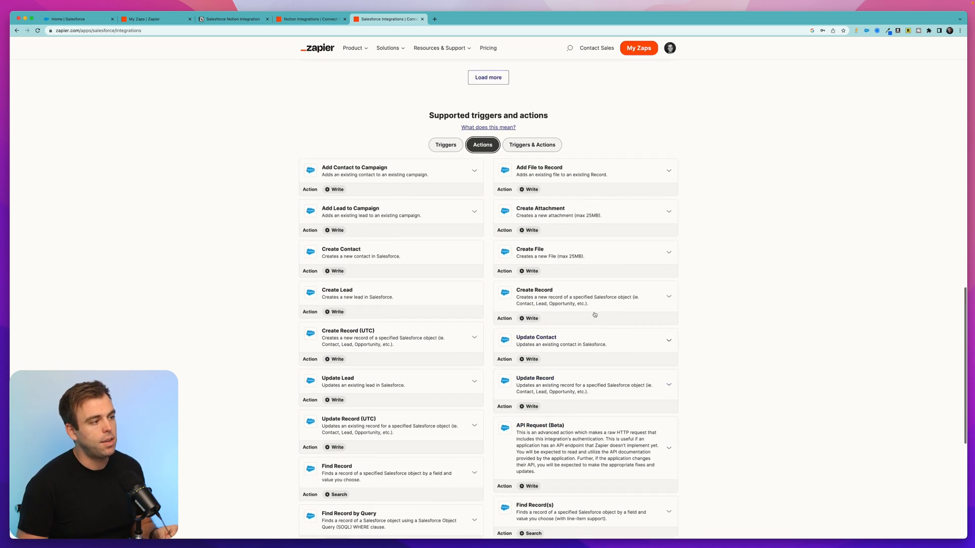
{"action": "left_click", "coordinate": [455, 178]}
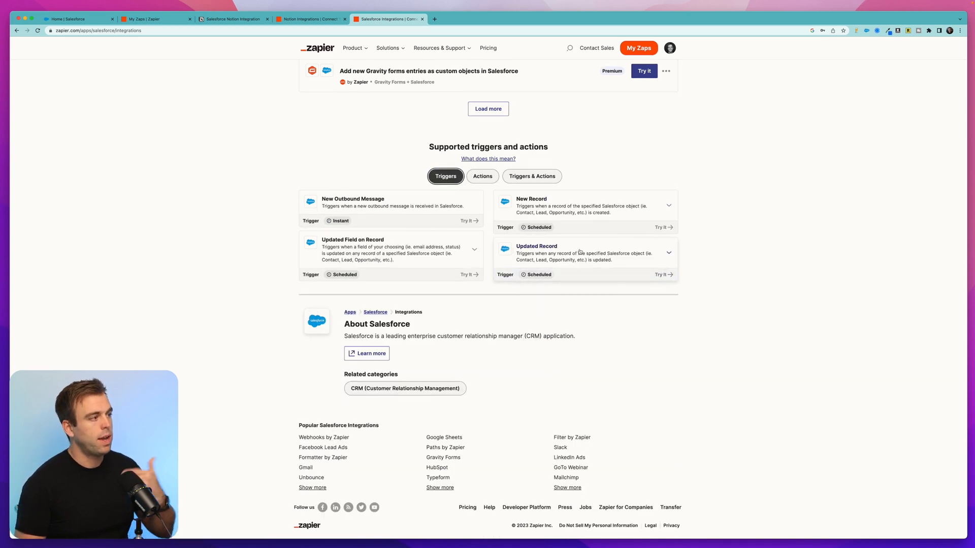
{"action": "left_click", "coordinate": [311, 18]}
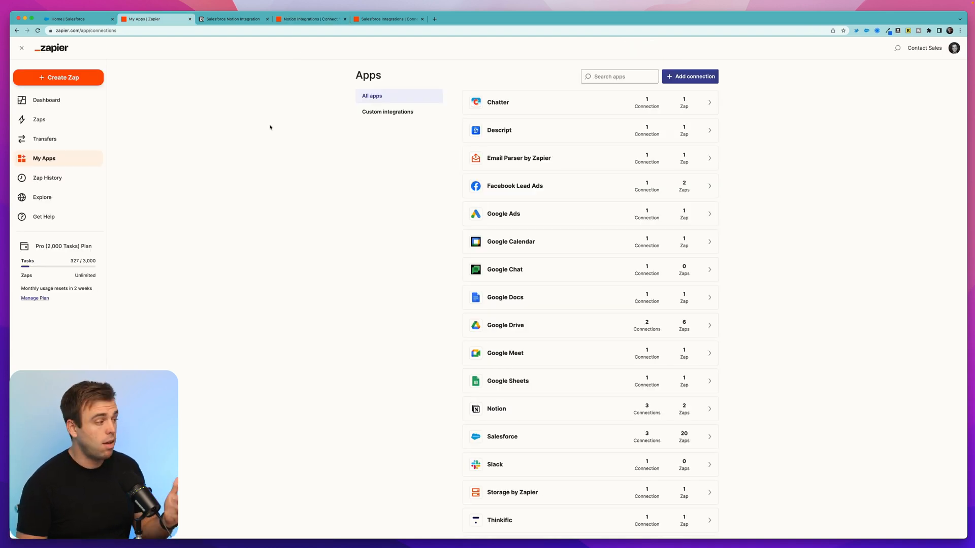
Create a new Zap with Salesforce as the trigger app and Updated Field on Record as the trigger event
{"action": "left_click", "coordinate": [63, 79]}
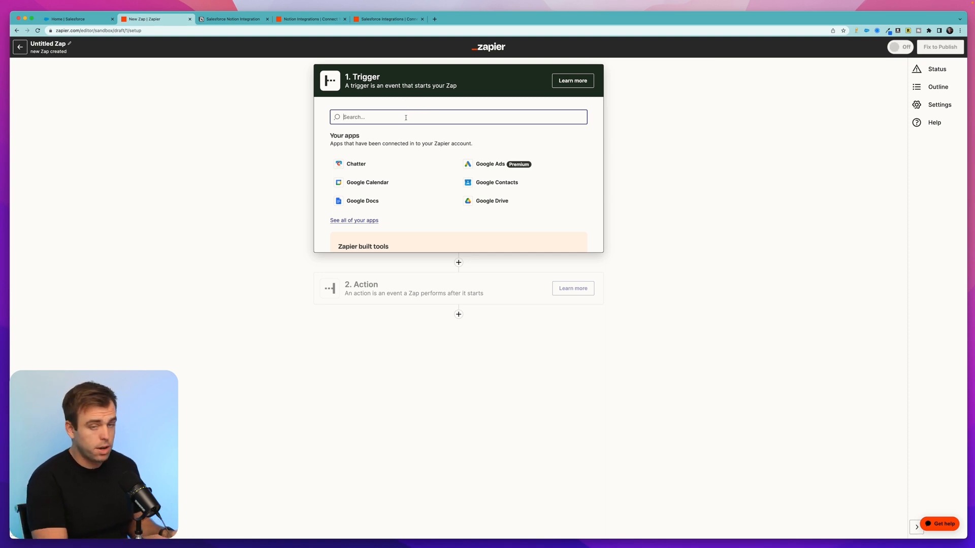
{"action": "type", "text": "sales"}
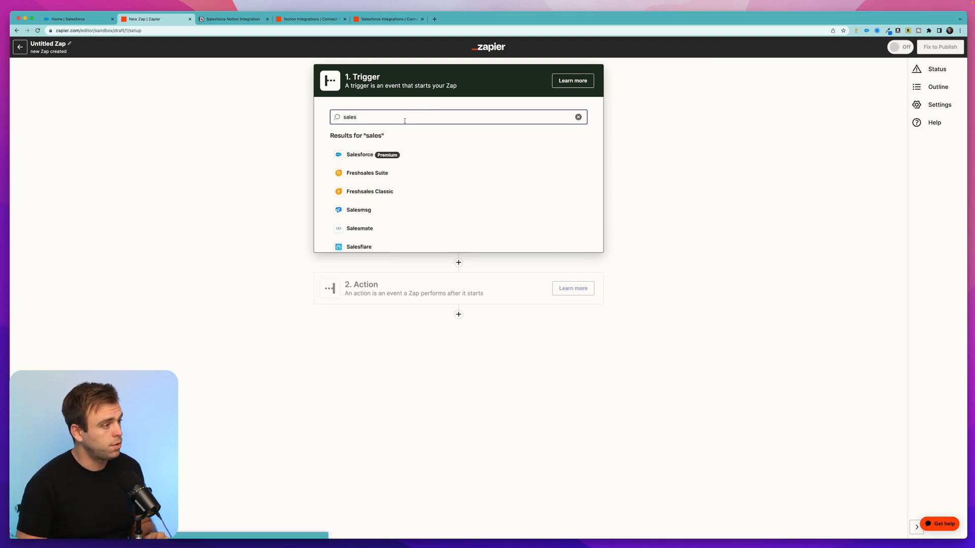
{"action": "left_click", "coordinate": [366, 153]}
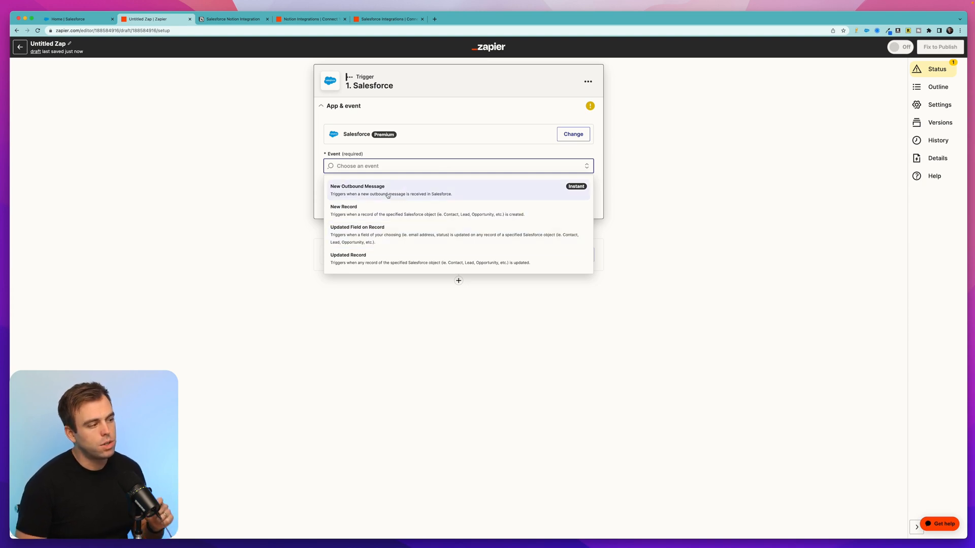
{"action": "left_click", "coordinate": [382, 237]}
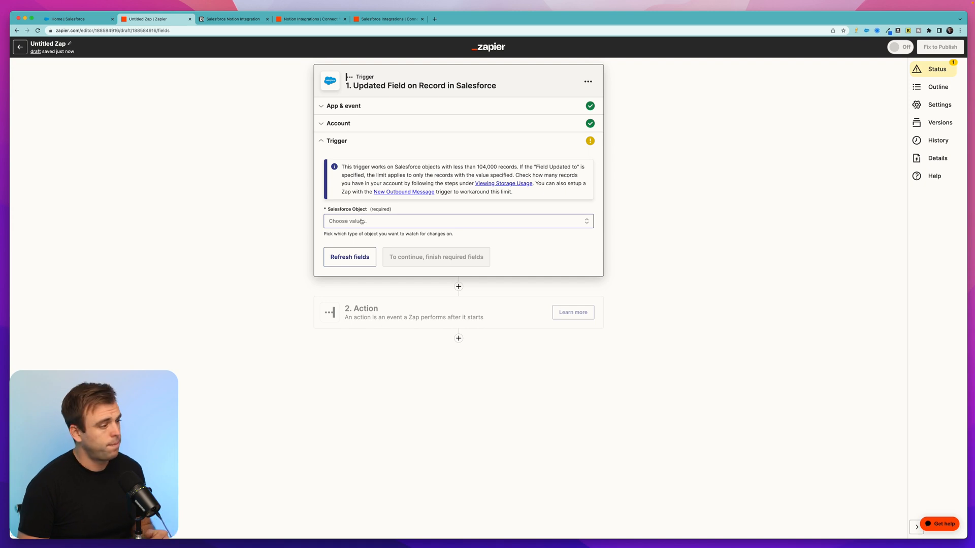
Configure the trigger to watch the Opportunity object's Stage field, with Field Updated to set to "Closed Won"
{"action": "left_click", "coordinate": [362, 221]}
{"action": "type", "text": "opp"}
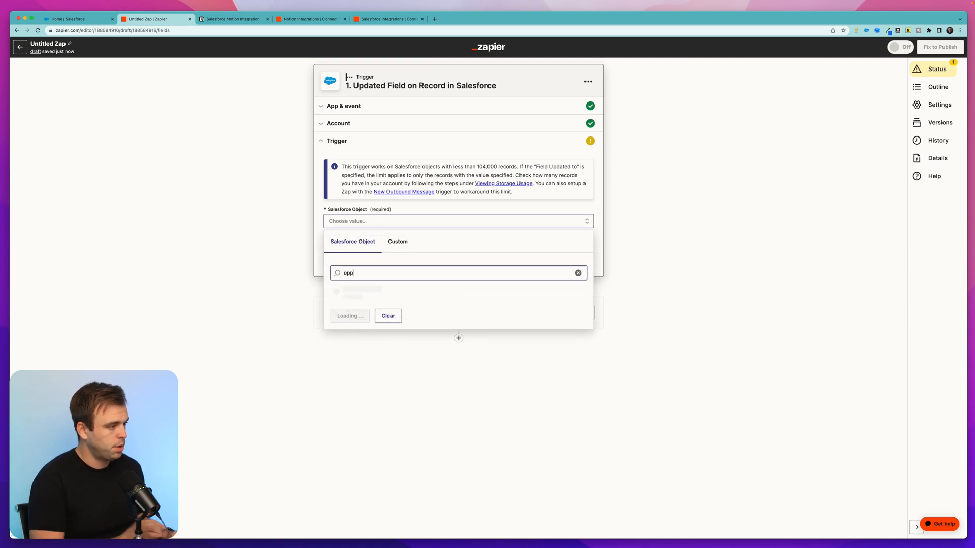
{"action": "left_click", "coordinate": [362, 296]}
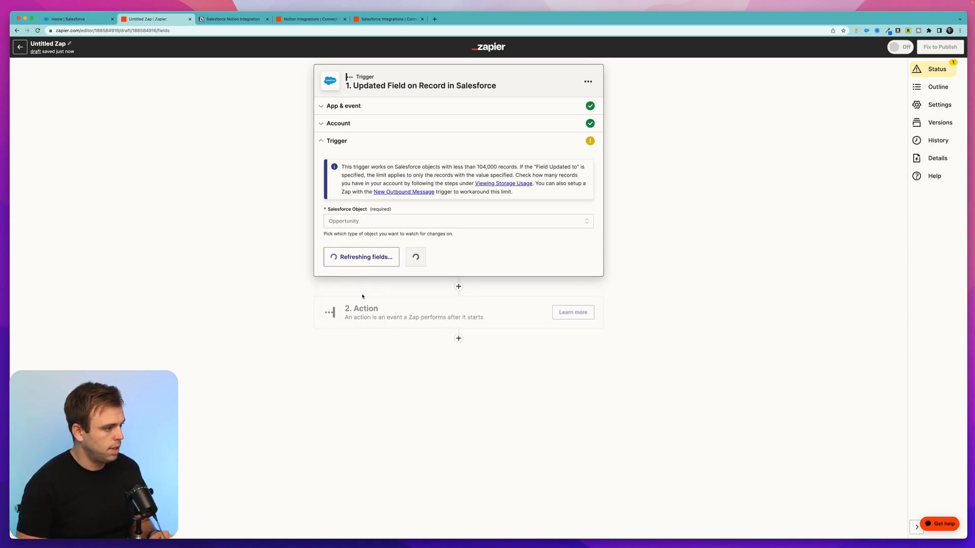
{"action": "left_click", "coordinate": [365, 259]}
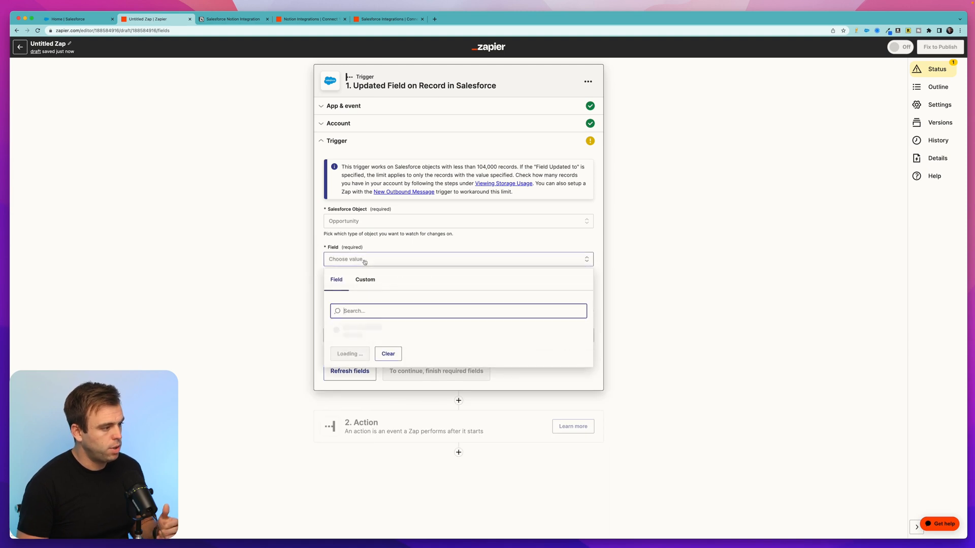
{"action": "type", "text": "stage"}
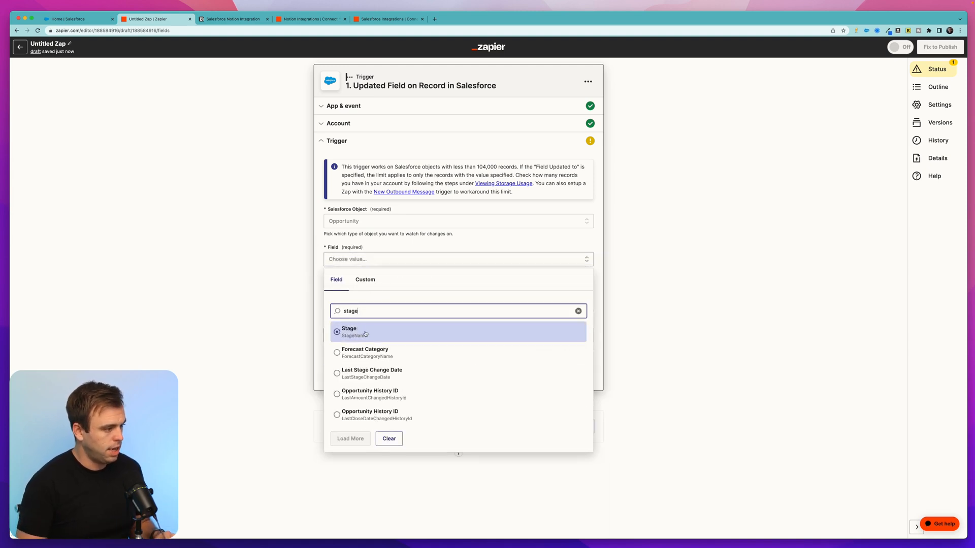
{"action": "left_click", "coordinate": [365, 332]}
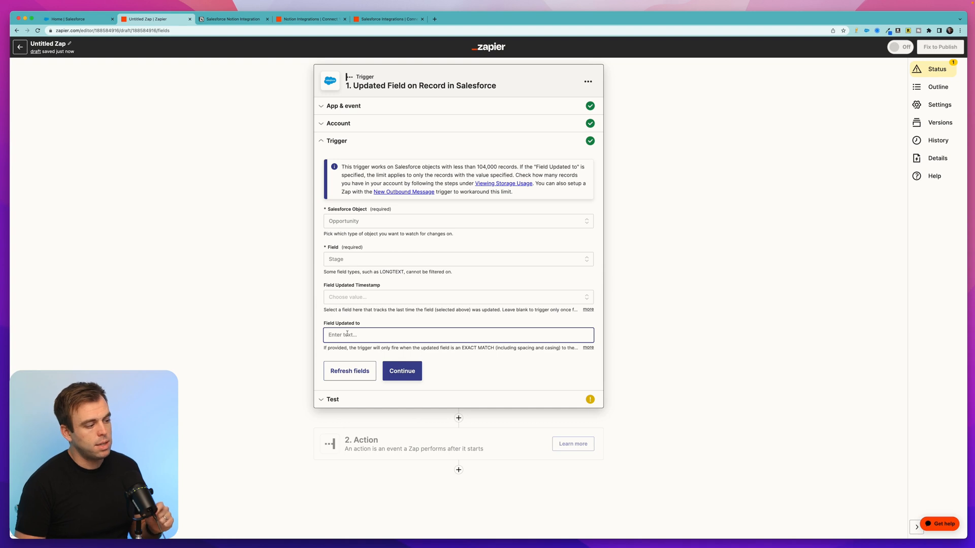
{"action": "left_click", "coordinate": [347, 334]}
{"action": "type", "text": "Closed Won"}
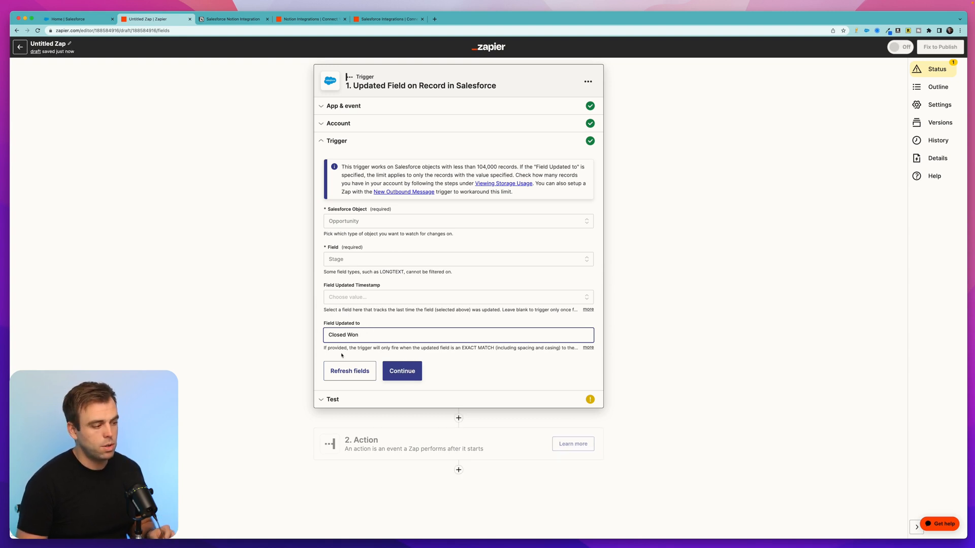
{"action": "left_click", "coordinate": [401, 372]}
Test the Salesforce trigger, review the sample opportunity's name and other fields, and continue to the action
{"action": "left_click", "coordinate": [463, 261]}
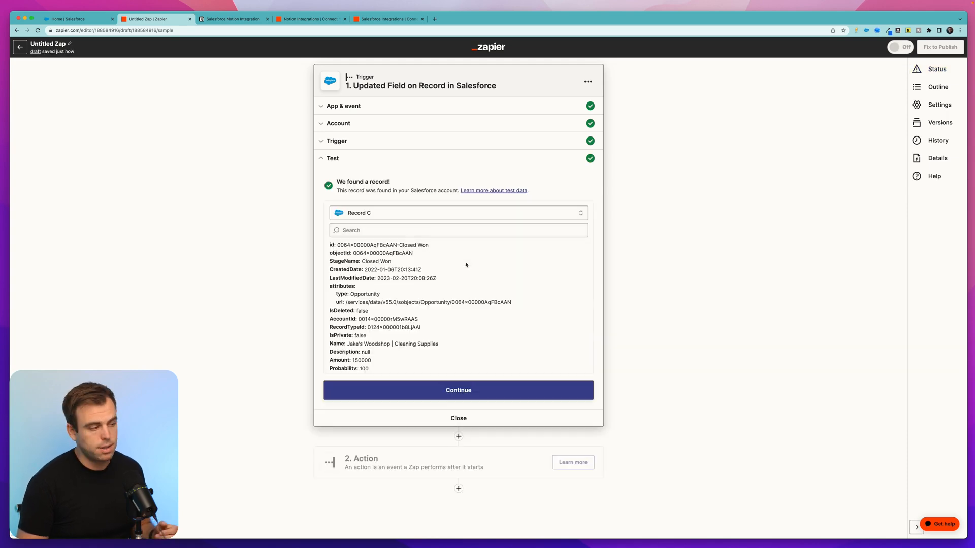
{"action": "left_click_drag", "start_coordinate": [389, 182], "coordinate": [336, 181]}
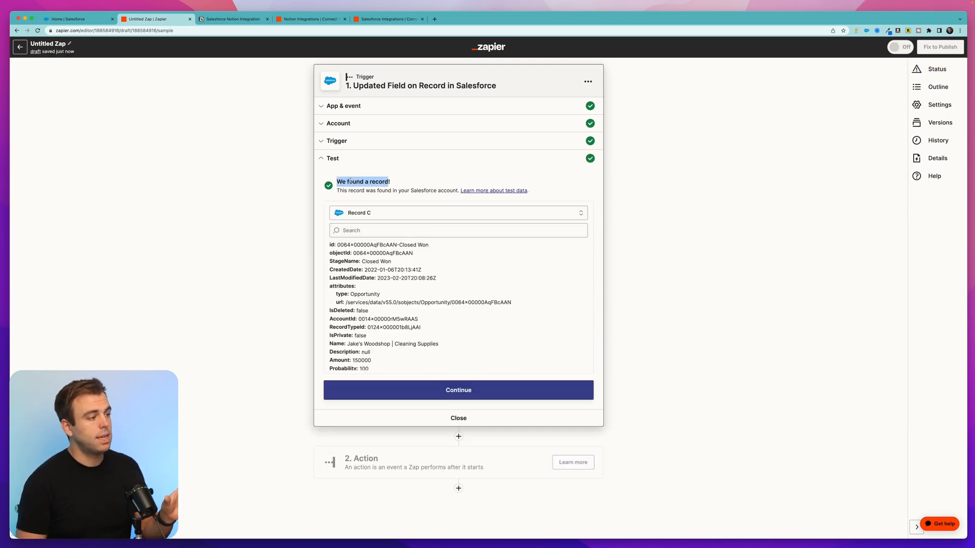
{"action": "scroll", "coordinate": [350, 180], "scroll_direction": "up", "scroll_amount": 5}
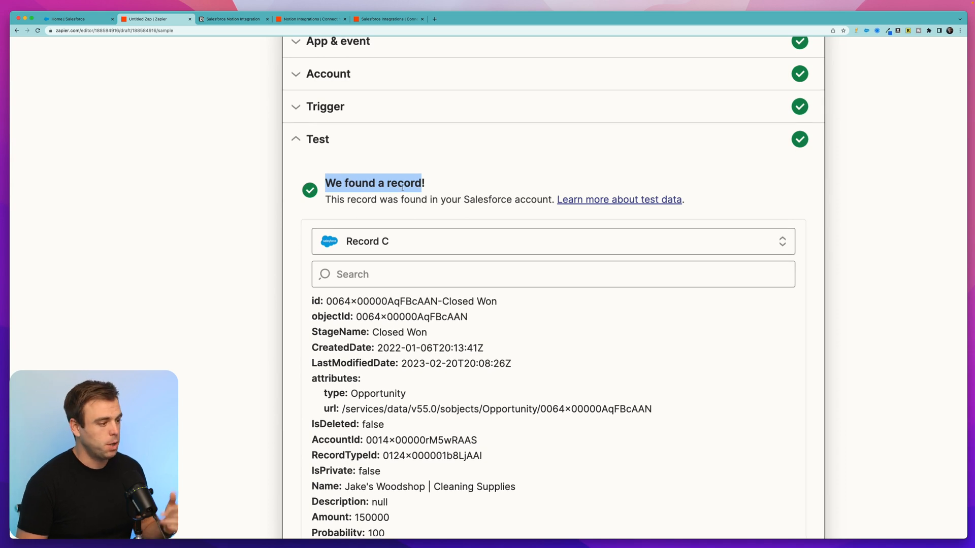
{"action": "scroll", "coordinate": [402, 190], "scroll_direction": "down", "scroll_amount": 3}
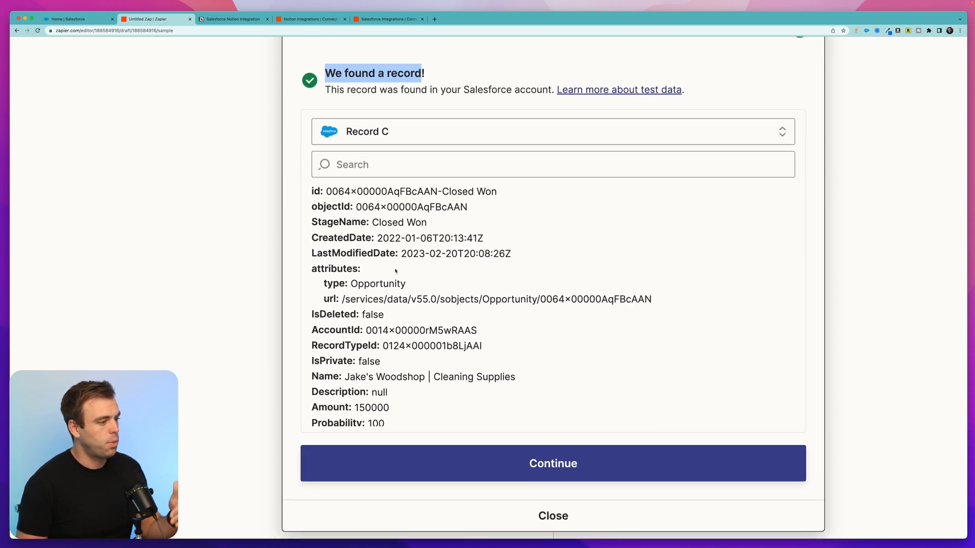
{"action": "scroll", "coordinate": [392, 322], "scroll_direction": "down", "scroll_amount": 3}
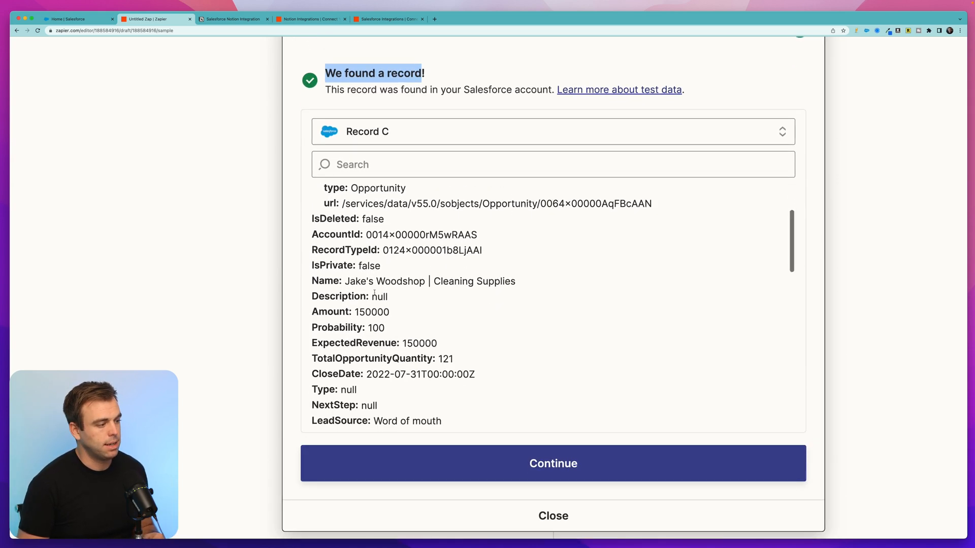
{"action": "left_click_drag", "start_coordinate": [355, 280], "coordinate": [501, 295]}
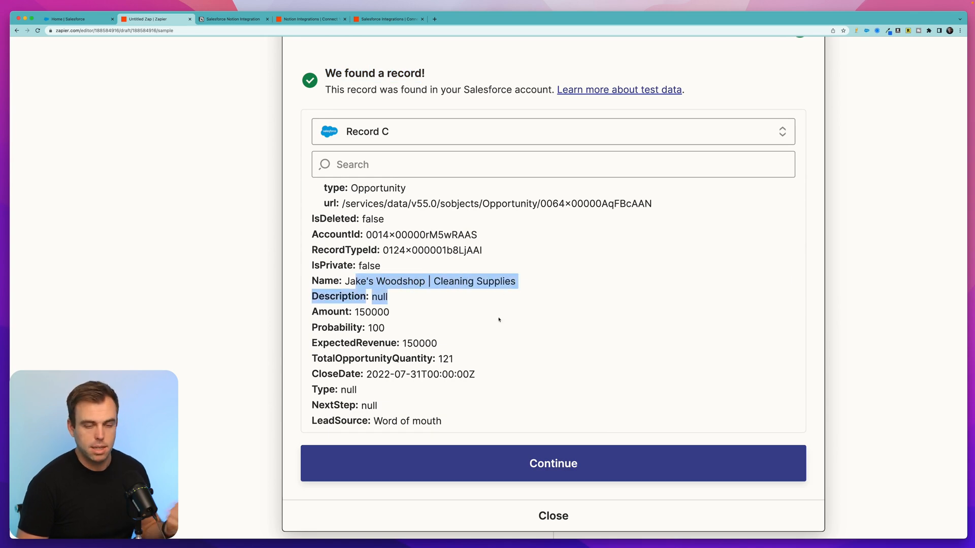
{"action": "scroll", "coordinate": [531, 315], "scroll_direction": "down", "scroll_amount": 3}
{"action": "key", "text": "super+0"}
{"action": "left_click", "coordinate": [463, 387]}
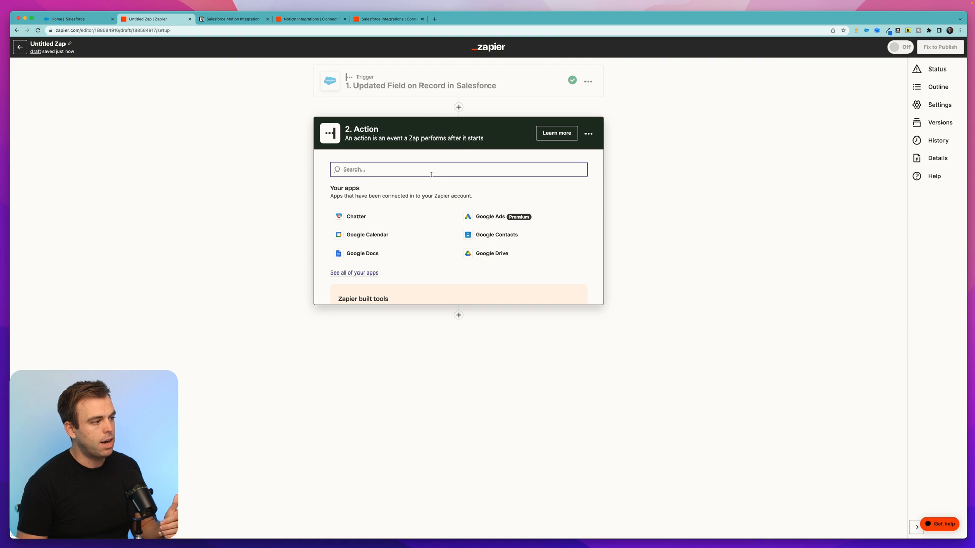
Choose Notion as the action app with the Create Page event
{"action": "type", "text": "notion"}
{"action": "left_click", "coordinate": [408, 206]}
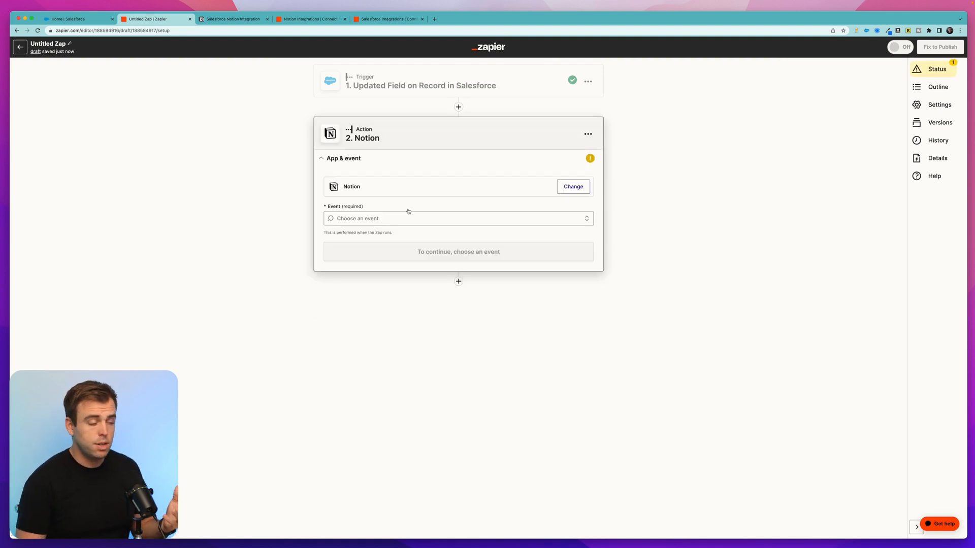
{"action": "left_click", "coordinate": [378, 218]}
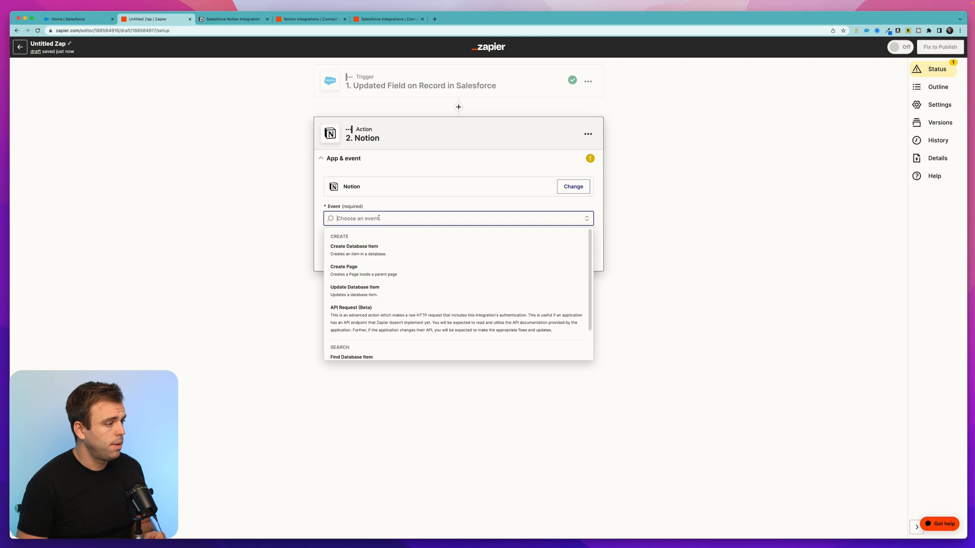
{"action": "left_click", "coordinate": [407, 272]}
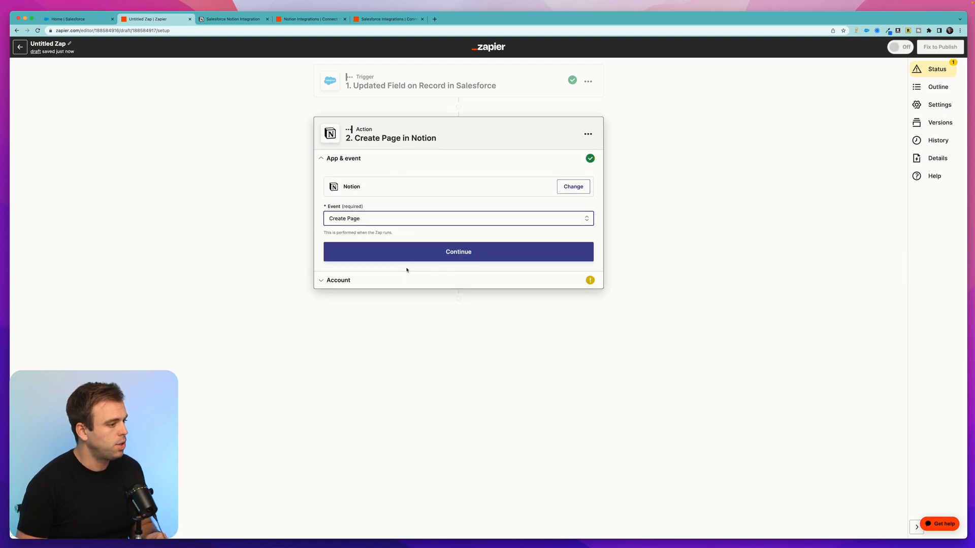
{"action": "left_click", "coordinate": [405, 252]}
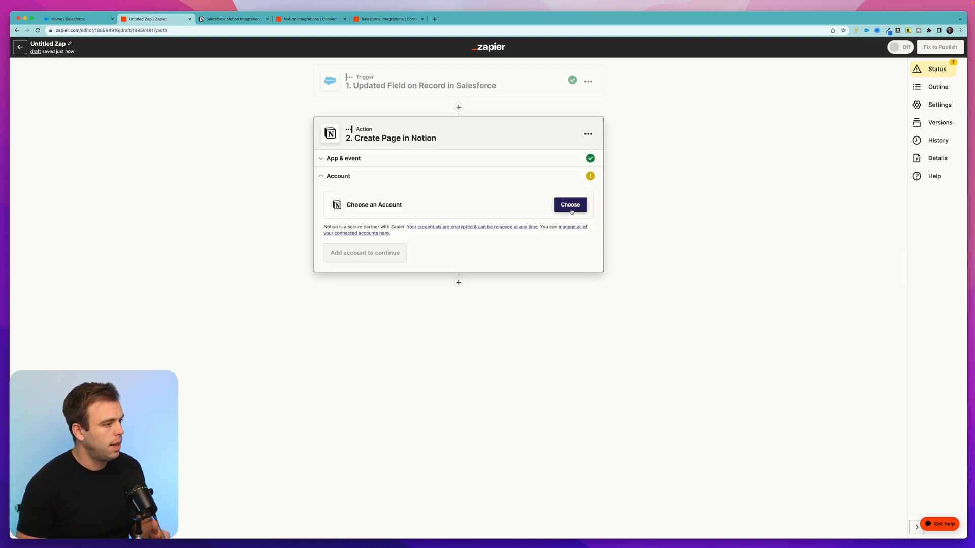
Use the Notion Rotive account for the action and set its parent page to Salesforce Notion Integration
{"action": "left_click", "coordinate": [570, 205]}
{"action": "left_click", "coordinate": [389, 269]}
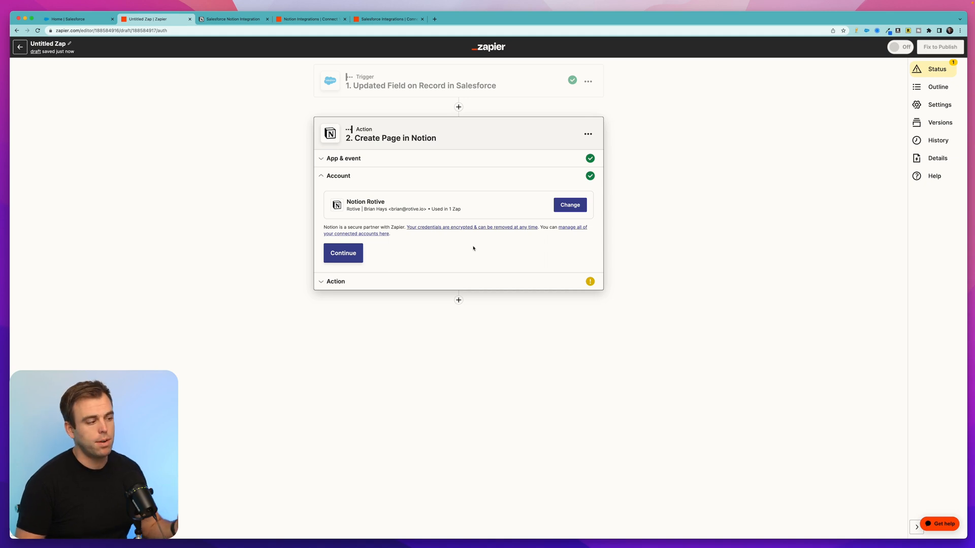
{"action": "left_click", "coordinate": [341, 250]}
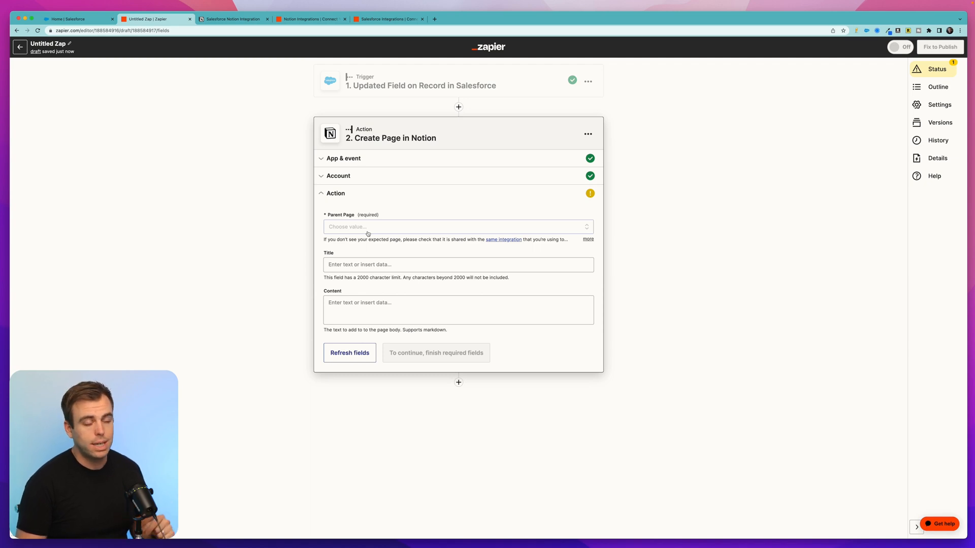
{"action": "left_click", "coordinate": [233, 22]}
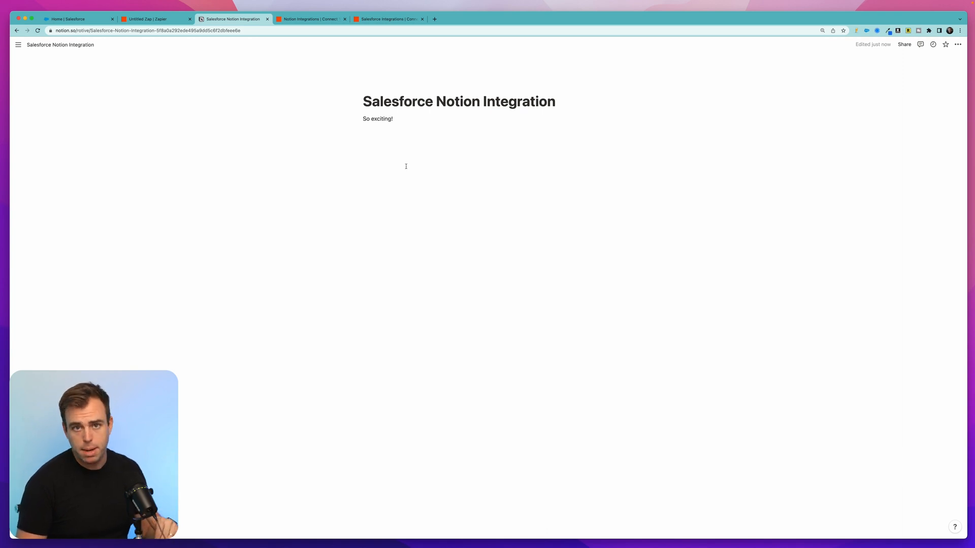
{"action": "left_click", "coordinate": [155, 19]}
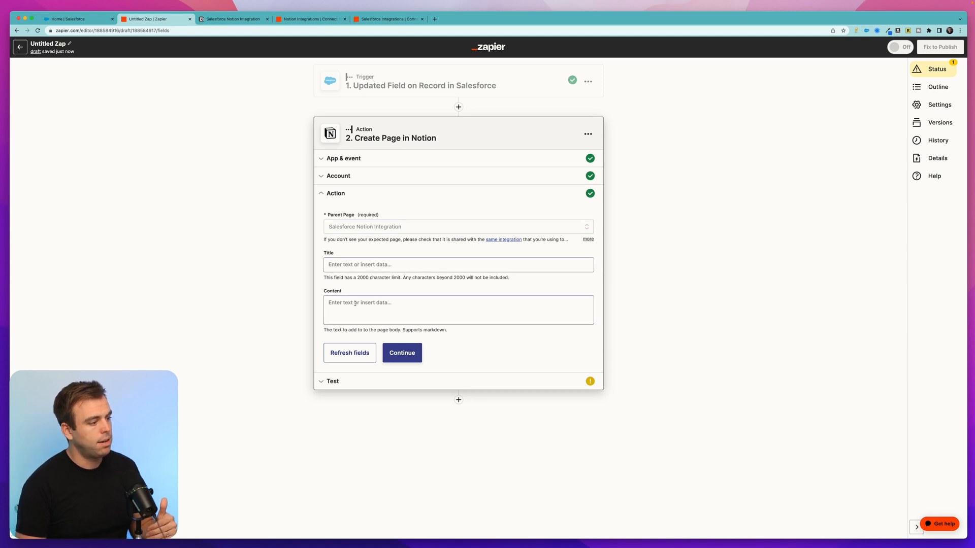
Build the Notion page title from the Salesforce Name and Amount fields, separated by a colon, space and dollar sign
{"action": "left_click", "coordinate": [337, 264]}
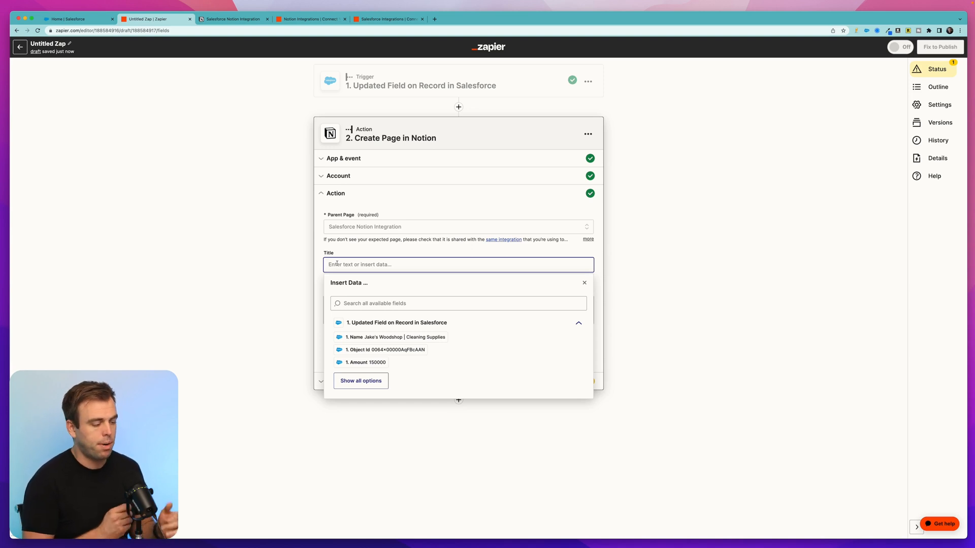
{"action": "left_click", "coordinate": [364, 340]}
{"action": "left_click", "coordinate": [360, 381]}
{"action": "scroll", "coordinate": [386, 375], "scroll_direction": "down", "scroll_amount": 4}
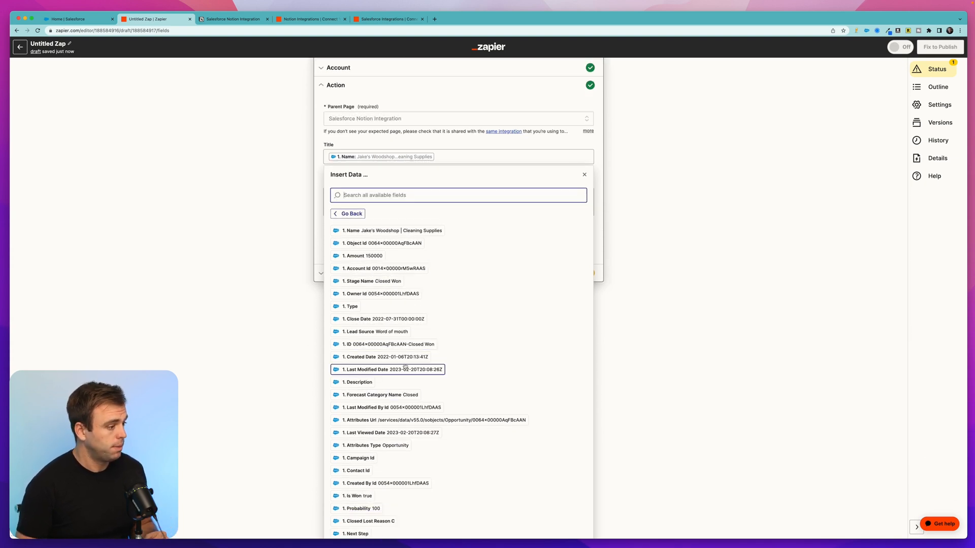
{"action": "left_click", "coordinate": [362, 256]}
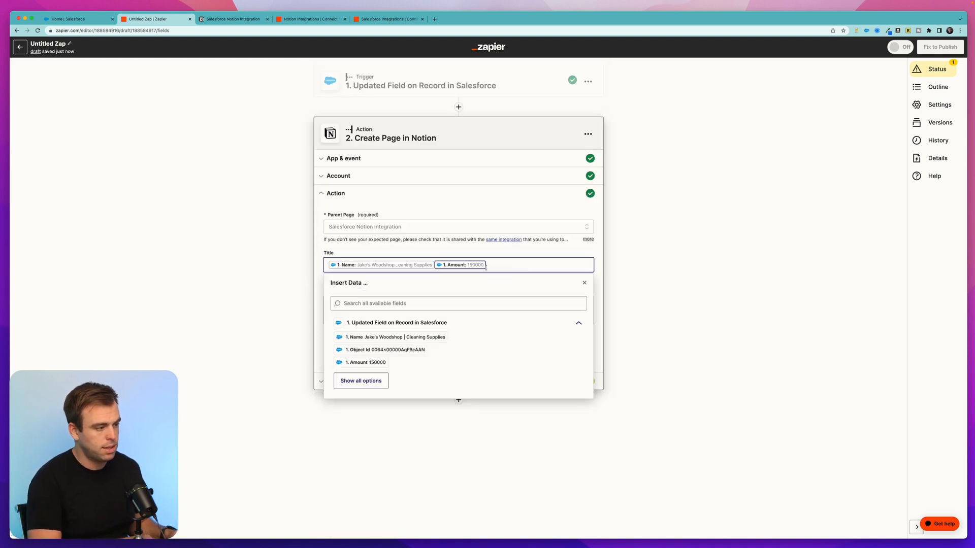
{"action": "key", "text": "Left"}
{"action": "key", "text": "Left"}
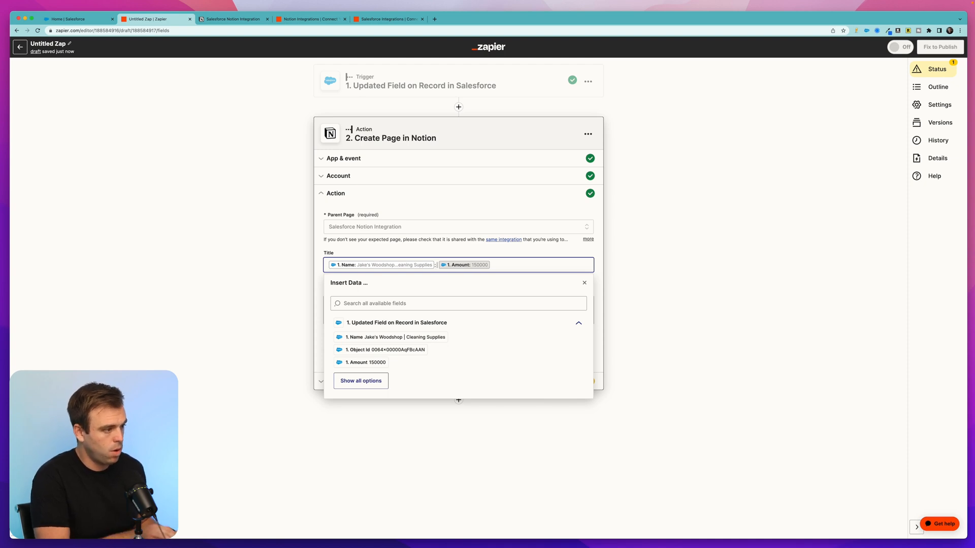
{"action": "type", "text": ": "}
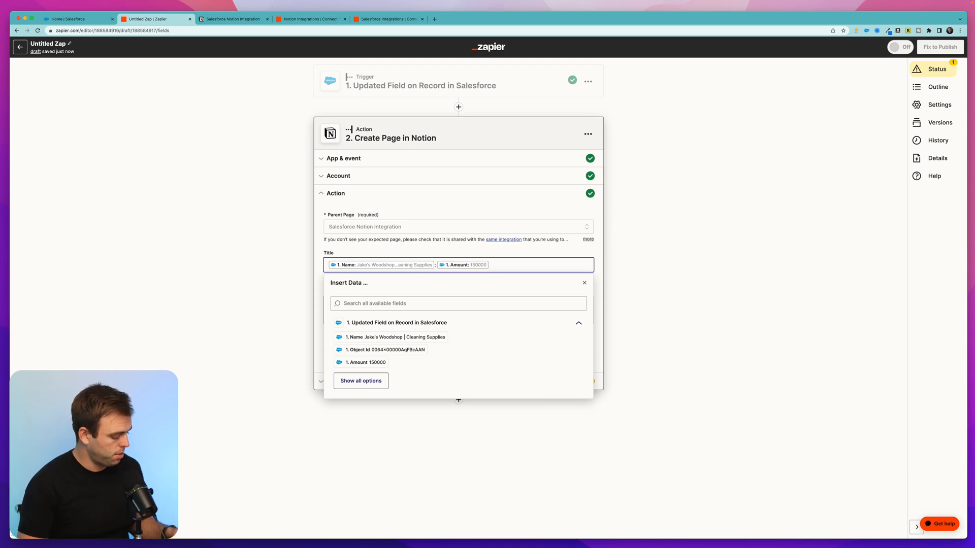
{"action": "type", "text": "$"}
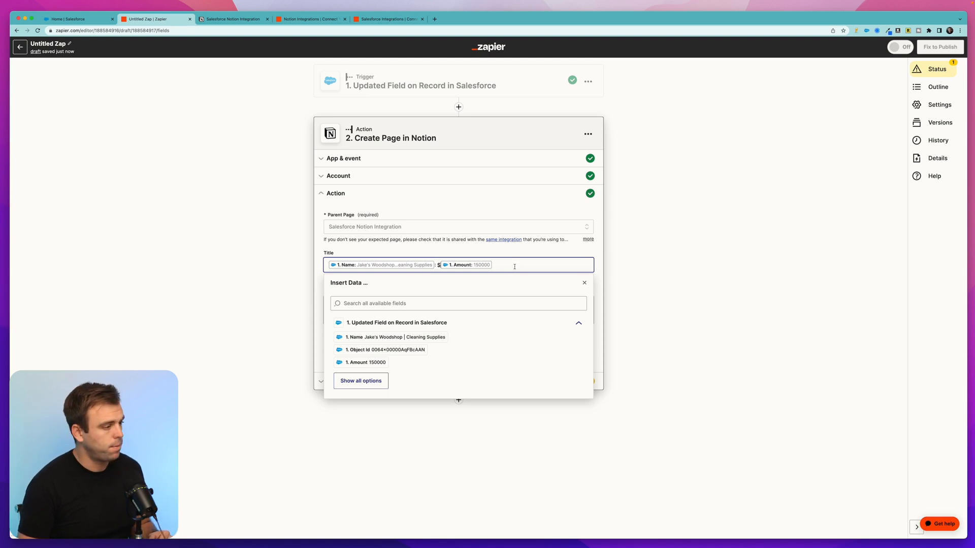
Insert the Salesforce Close Date, Description and Lead Source fields into the Notion page's content
{"action": "left_click", "coordinate": [416, 250]}
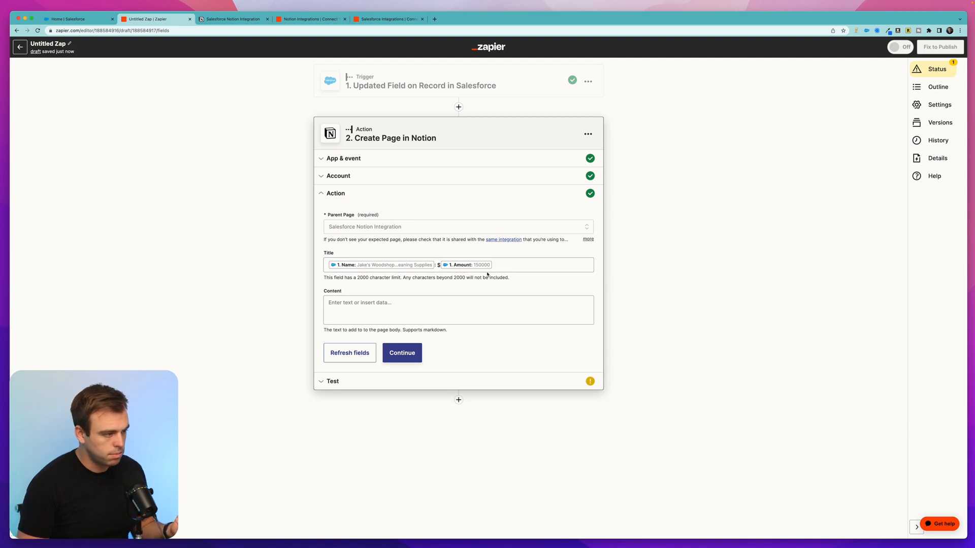
{"action": "left_click", "coordinate": [367, 304]}
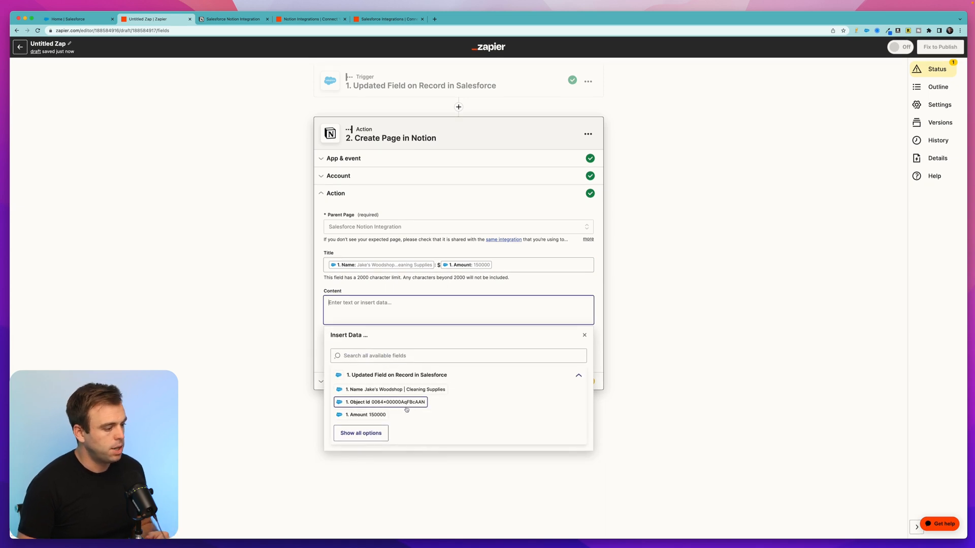
{"action": "left_click", "coordinate": [361, 433]}
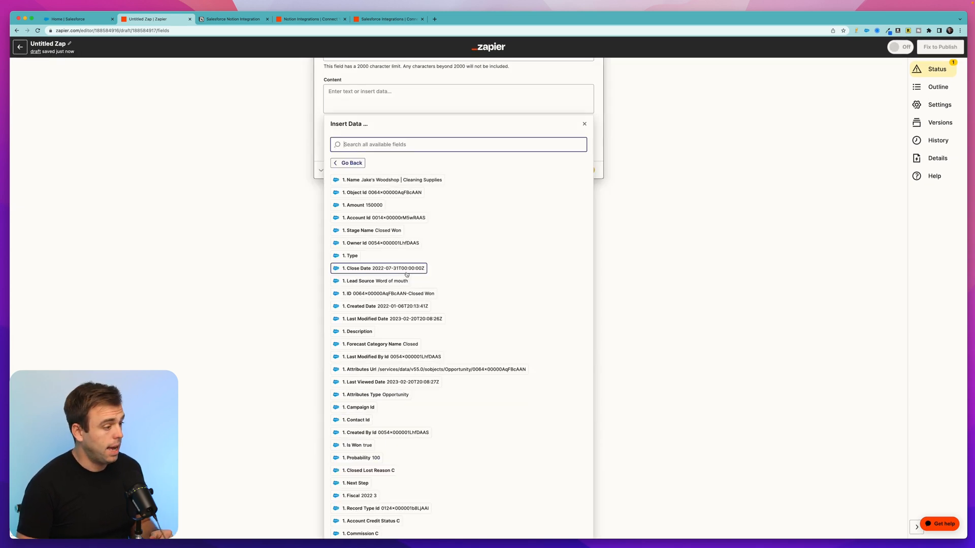
{"action": "left_click", "coordinate": [406, 269]}
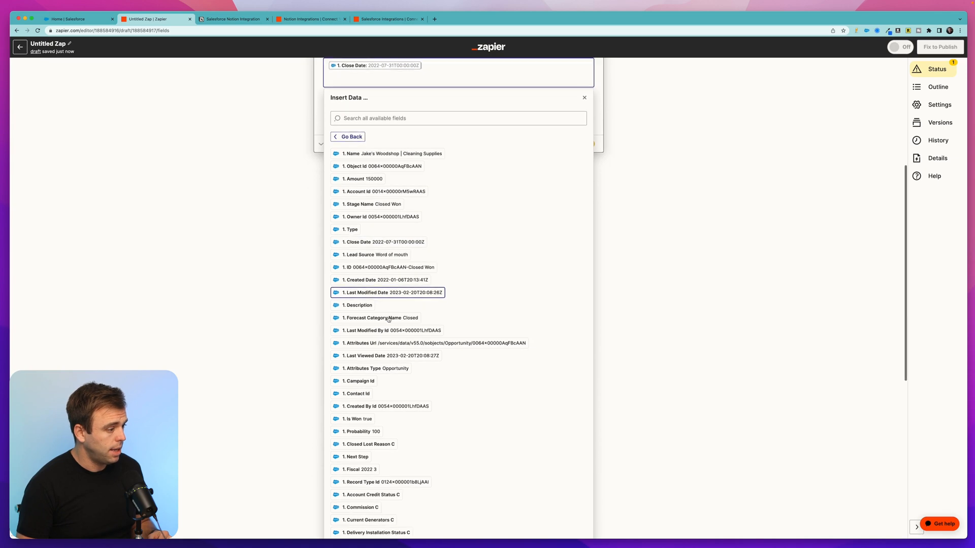
{"action": "left_click", "coordinate": [362, 284]}
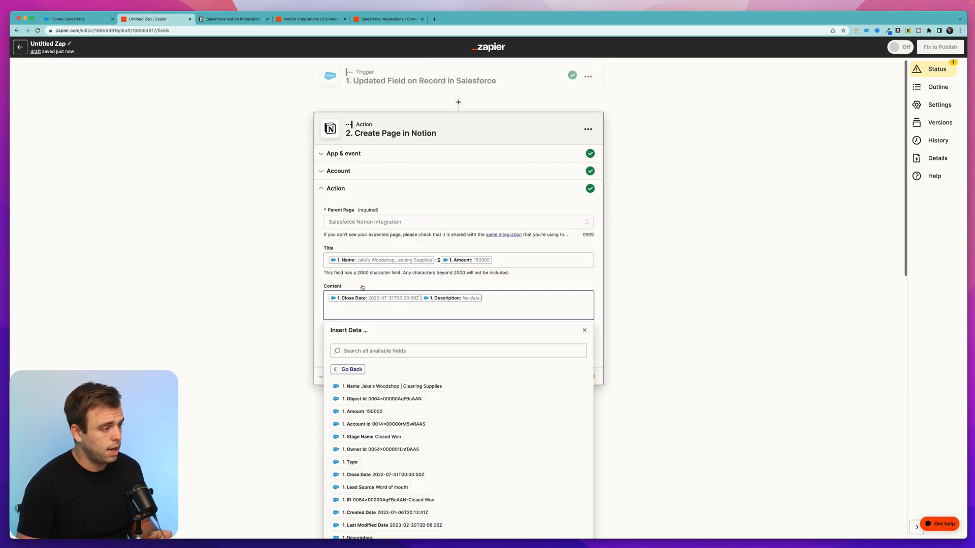
{"action": "scroll", "coordinate": [363, 392], "scroll_direction": "down", "scroll_amount": 10}
{"action": "scroll", "coordinate": [363, 392], "scroll_direction": "down", "scroll_amount": 1}
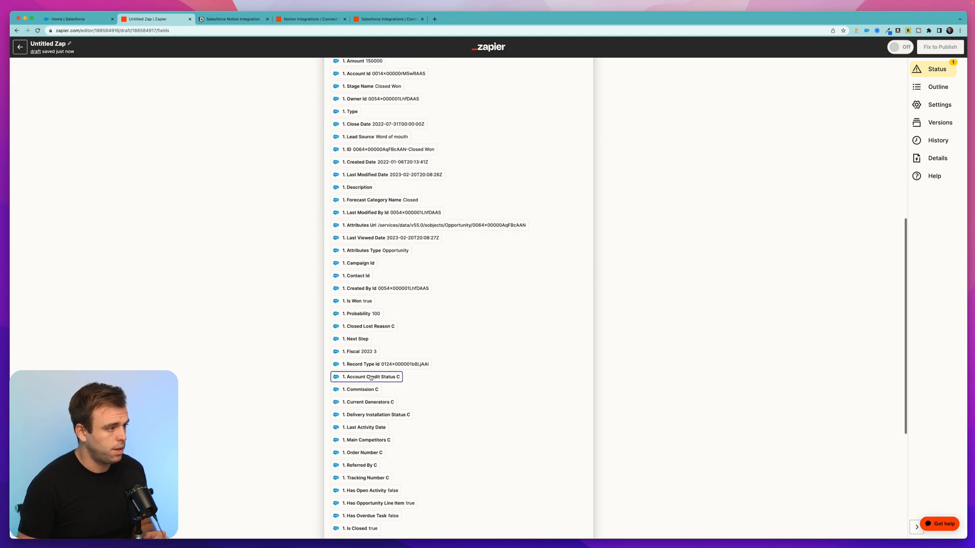
{"action": "scroll", "coordinate": [371, 378], "scroll_direction": "down", "scroll_amount": 1}
{"action": "left_click", "coordinate": [398, 130]}
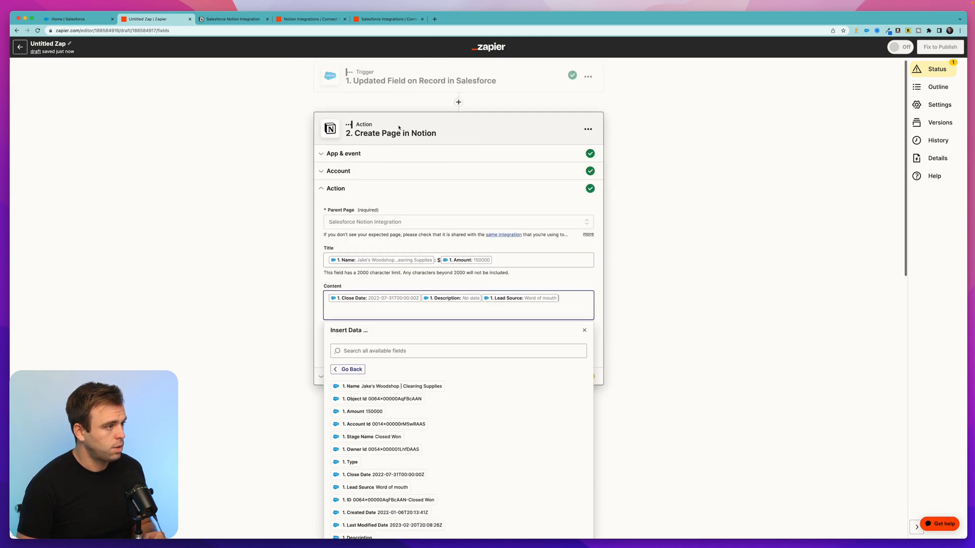
Put each content field on its own line, labelled "Close:", "Description:" and "Lead Source:" respectively
{"action": "left_click", "coordinate": [507, 296]}
{"action": "type", "text": "Close:"}
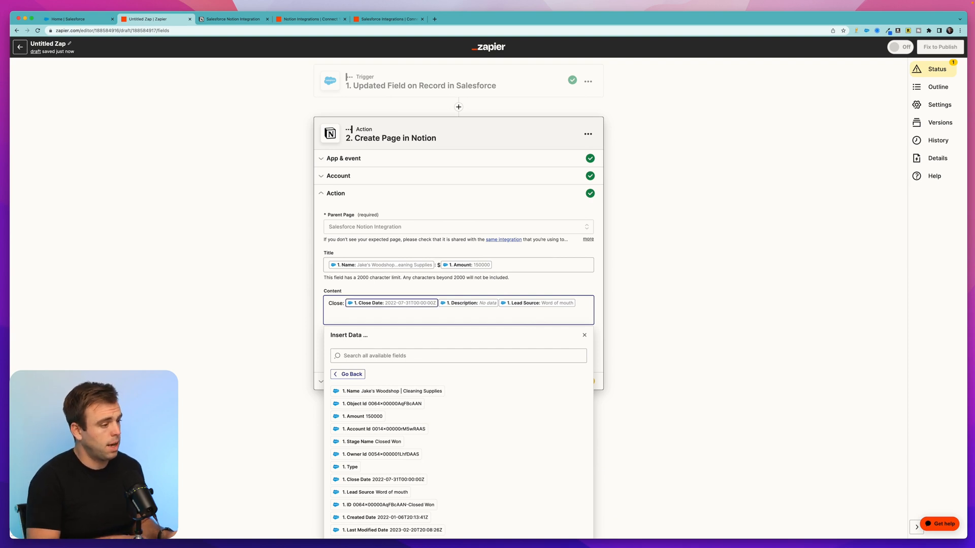
{"action": "key", "text": "Return"}
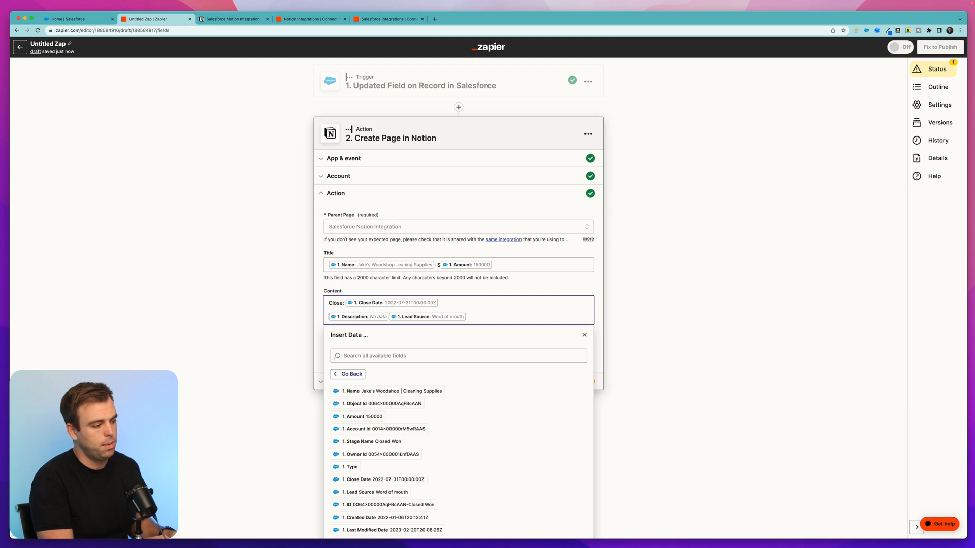
{"action": "type", "text": "Descriptio"}
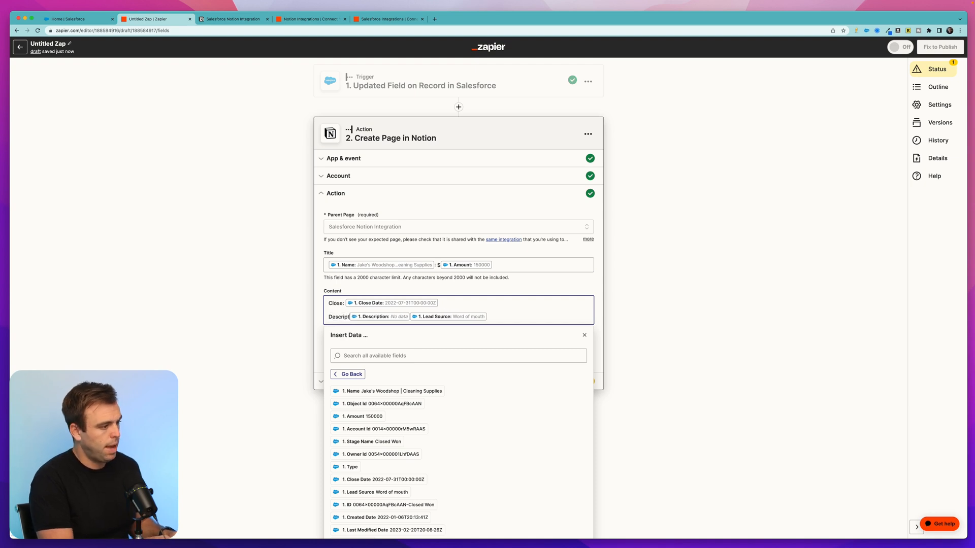
{"action": "type", "text": "n:"}
{"action": "key", "text": "Right"}
{"action": "key", "text": "Right"}
{"action": "key", "text": "Return"}
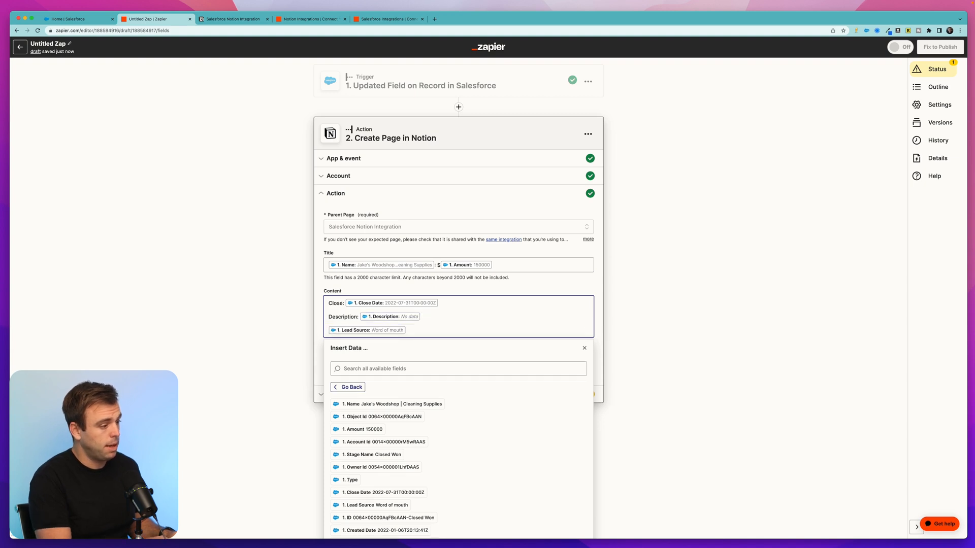
{"action": "type", "text": "Lead Source"}
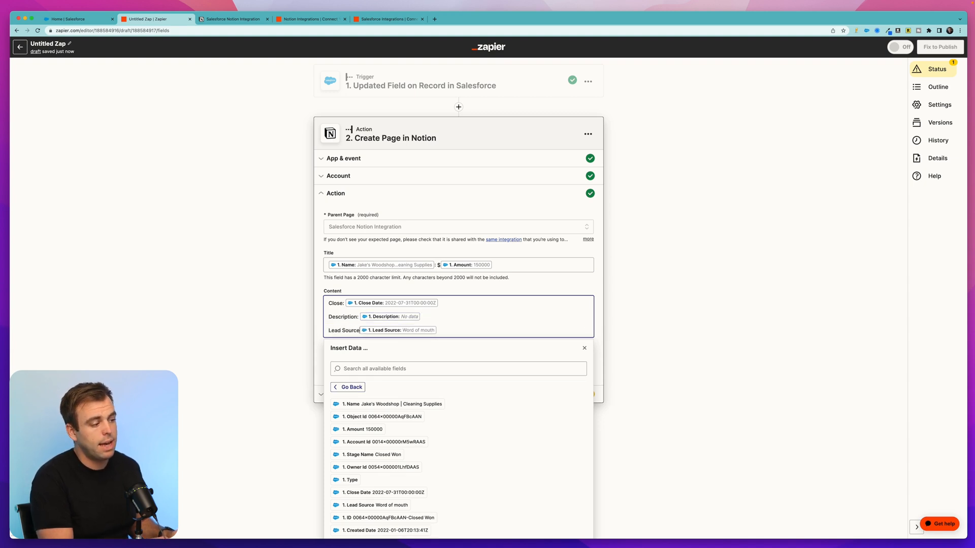
{"action": "type", "text": ":"}
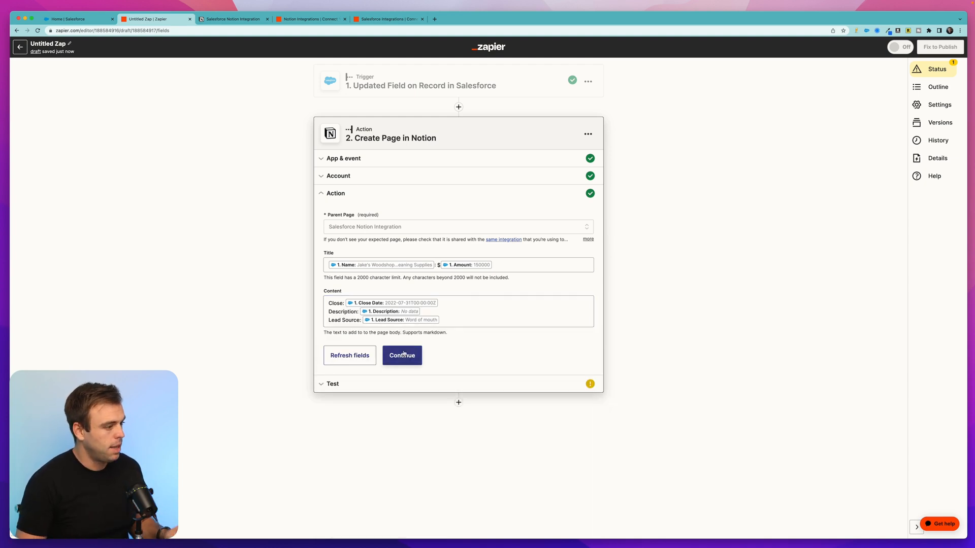
Continue to the action's test and send the sample page to Notion
{"action": "left_click", "coordinate": [399, 353]}
{"action": "left_click", "coordinate": [395, 340]}
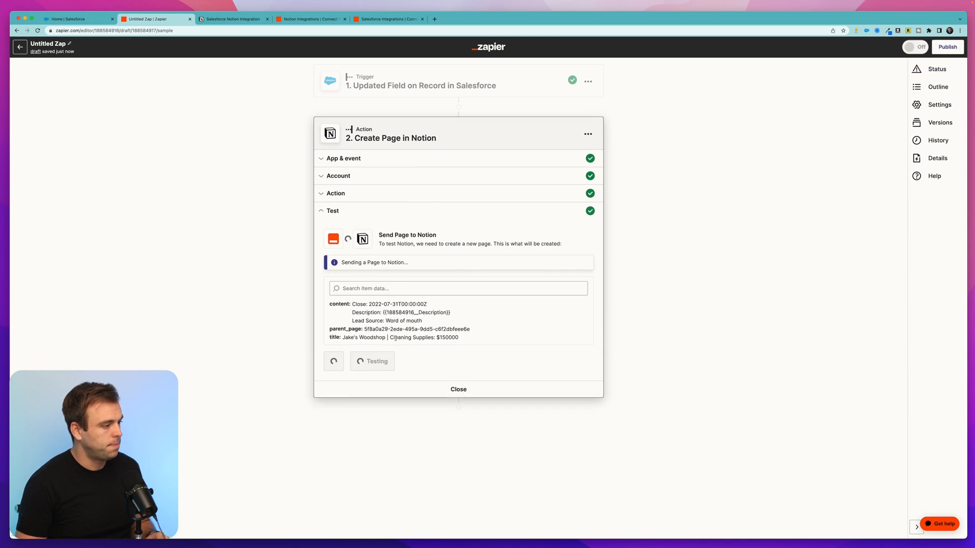
{"action": "left_click_drag", "start_coordinate": [346, 262], "coordinate": [473, 269]}
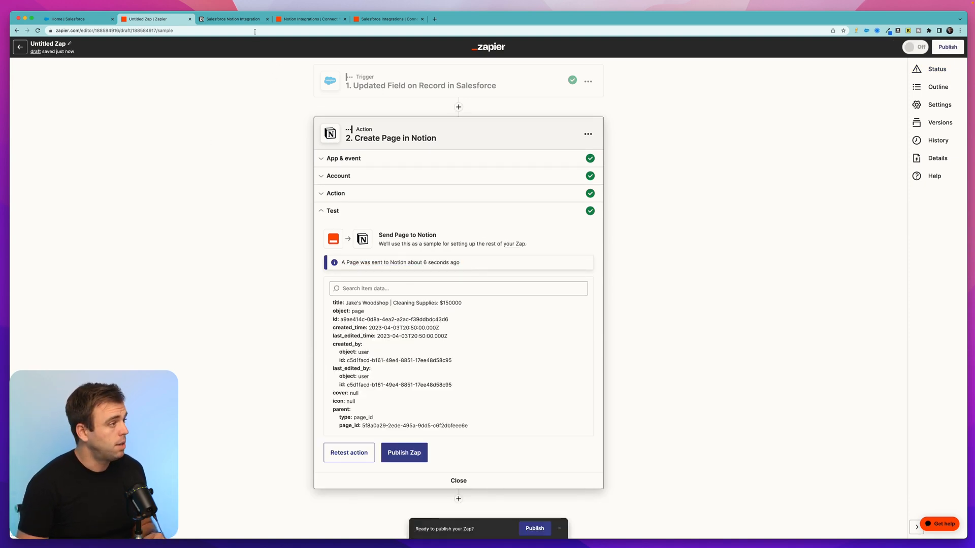
Switch to Notion and examine the content of the new Jake's Woodshop subpage under Salesforce Notion Integration
{"action": "left_click", "coordinate": [238, 19]}
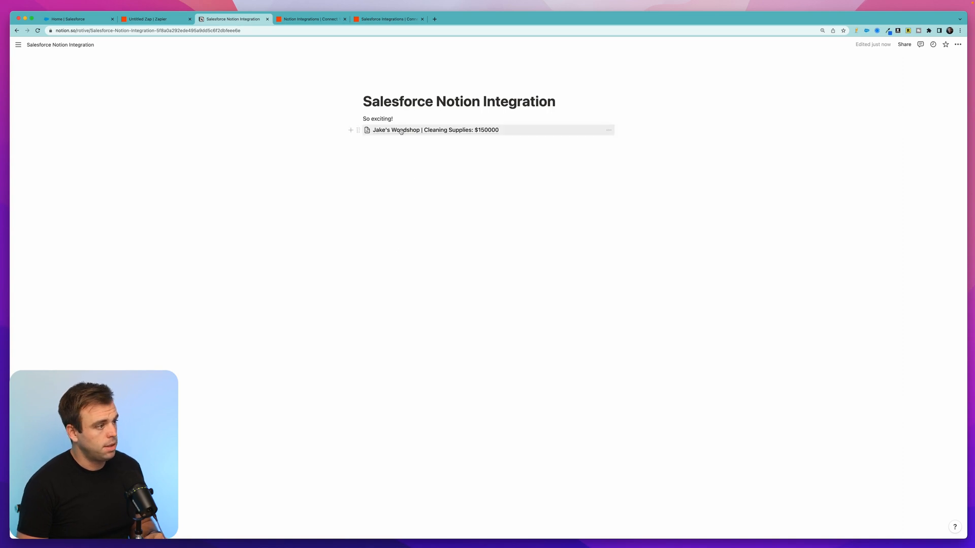
{"action": "left_click", "coordinate": [459, 131]}
{"action": "left_click_drag", "start_coordinate": [404, 135], "coordinate": [419, 183]}
{"action": "left_click", "coordinate": [420, 184]}
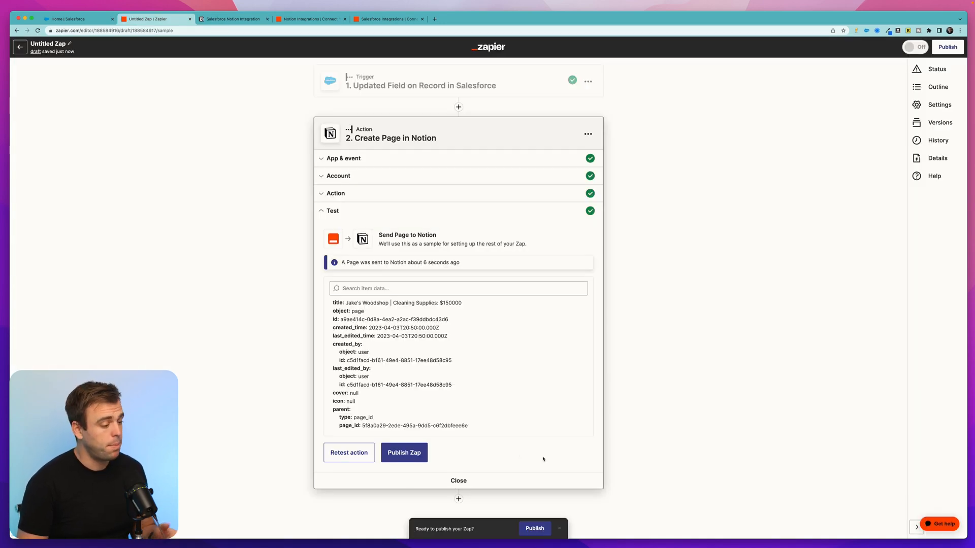
Return to Zapier and publish the Zap
{"action": "left_click", "coordinate": [406, 449]}
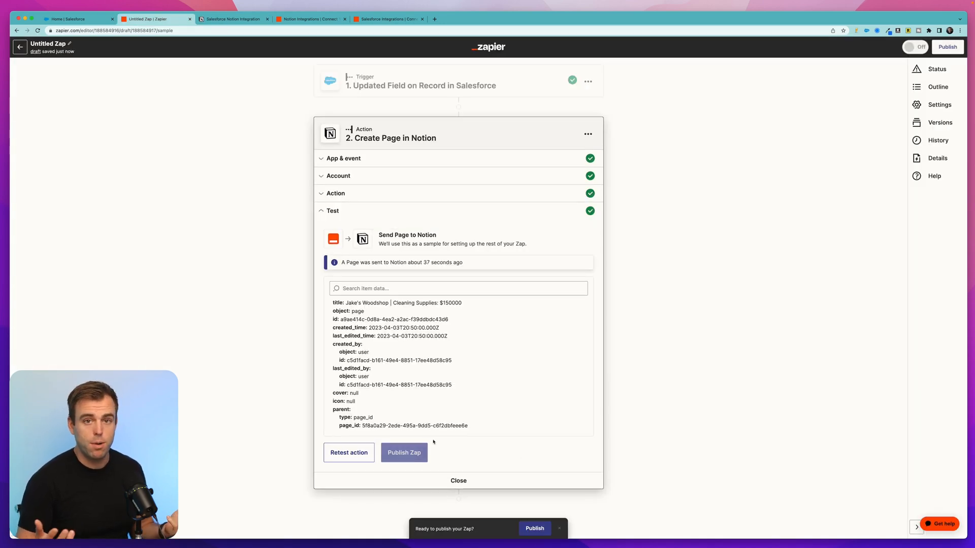